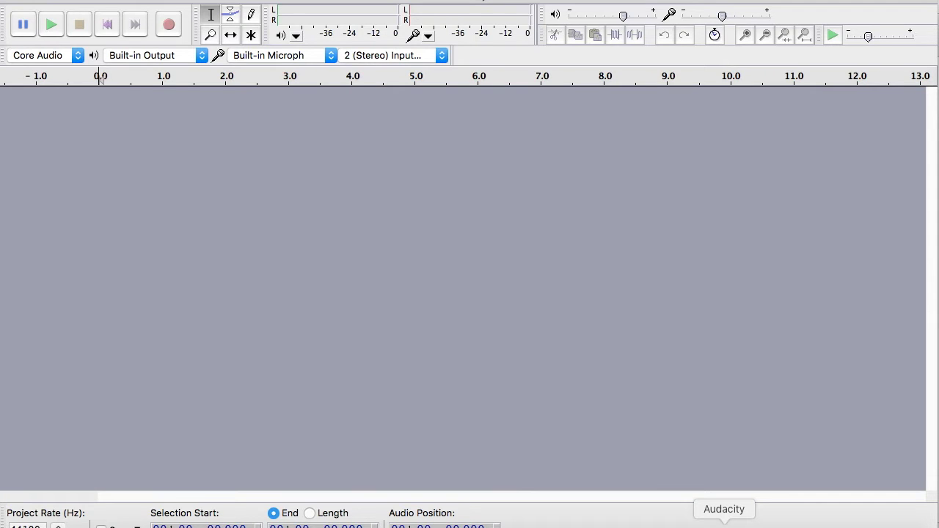
Step: Import the Wiz Khalifa MP3 by dragging it from the desktop onto the Audacity window
key("F11")
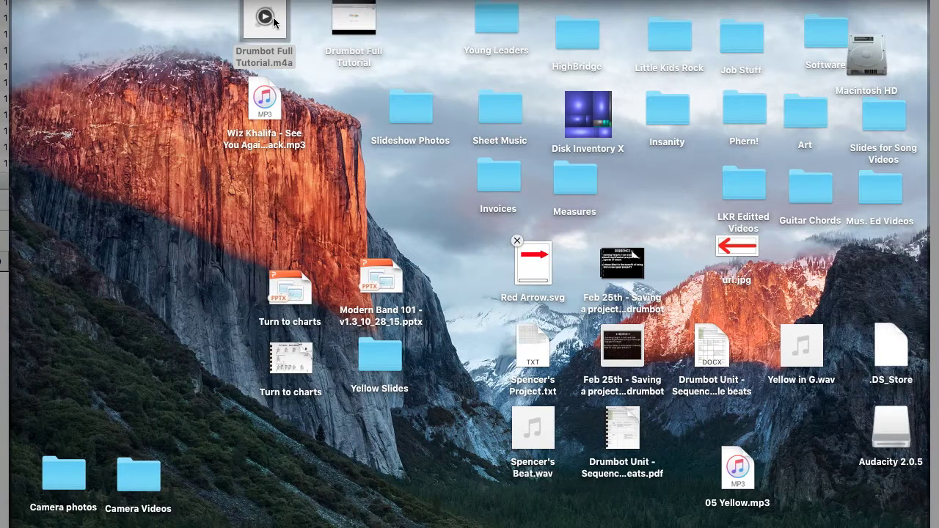
left_click(272, 68)
left_click_drag(264, 99, 380, 320)
key("F11")
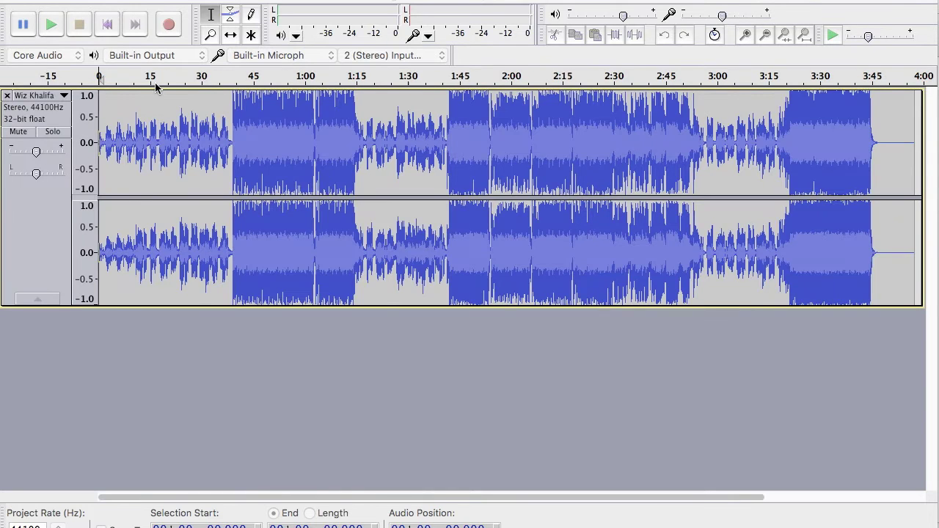
left_click(51, 35)
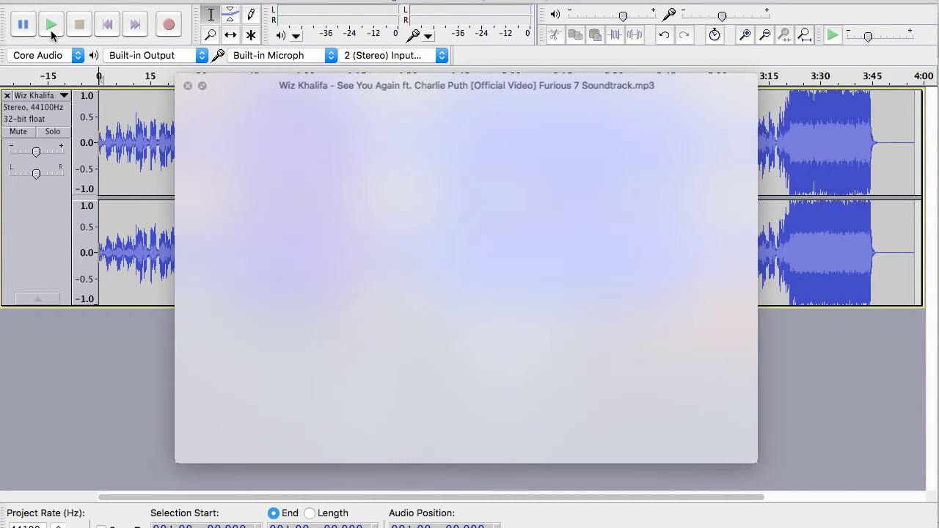
Step: Close the leftover file preview window and briefly play the song from the start
left_click(188, 84)
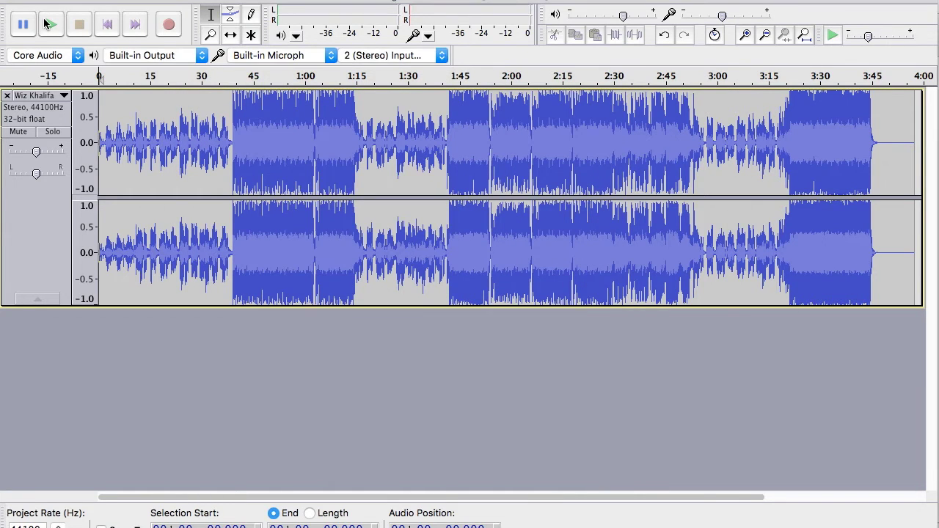
left_click(50, 25)
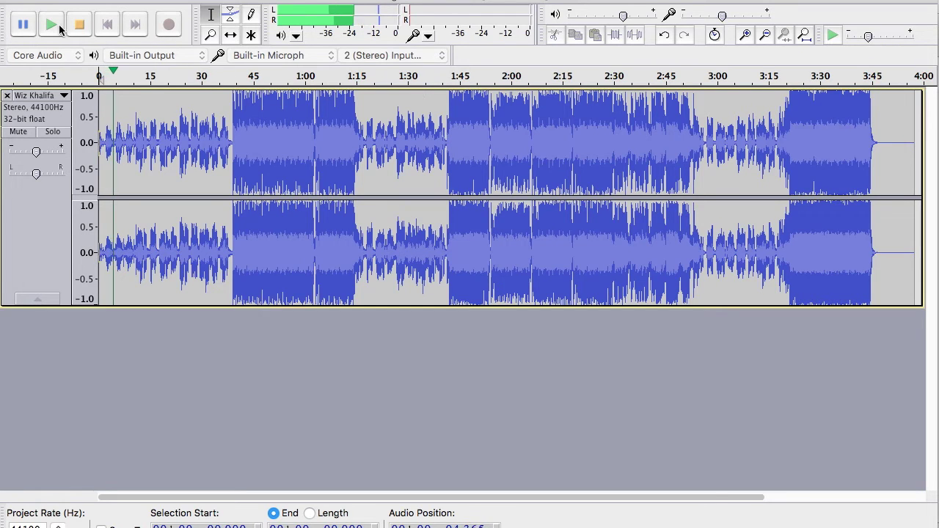
left_click(79, 25)
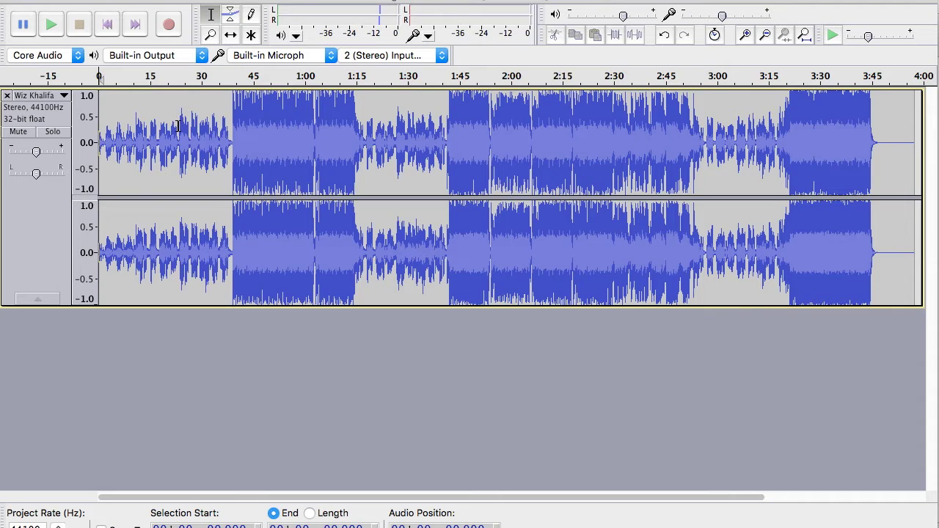
Step: Play the song from about 38.8 s, where the loud section begins
left_click(233, 116)
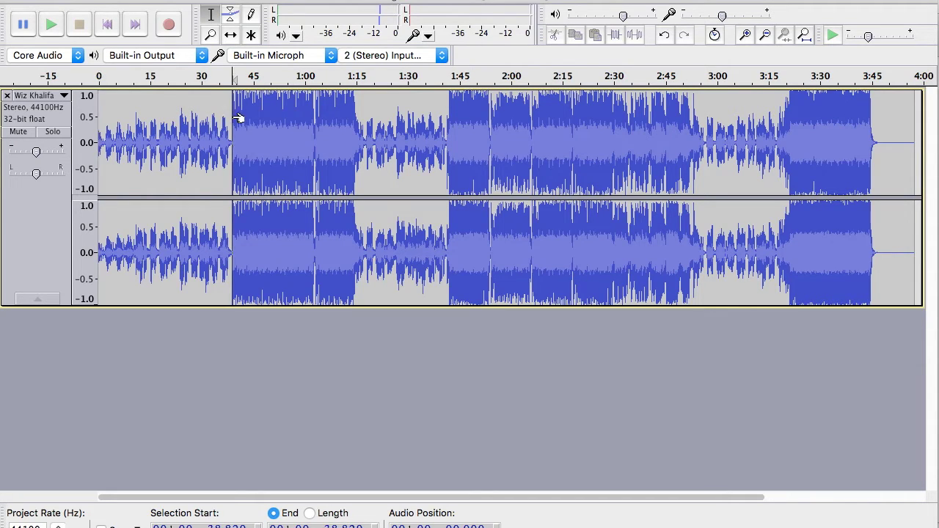
left_click(49, 26)
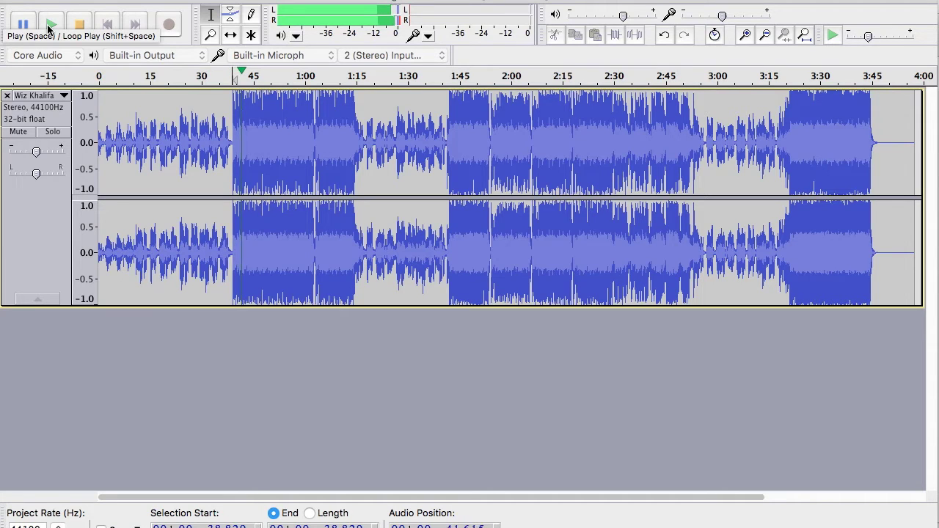
key("space")
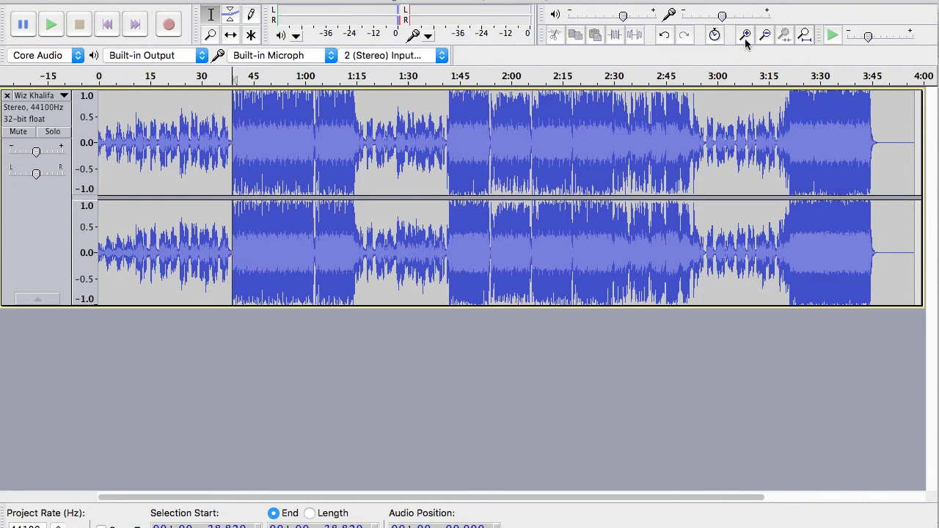
Step: Zoom in until the 32–48 s region fills the track, placing the cursor at 38.0 s
left_click(746, 35)
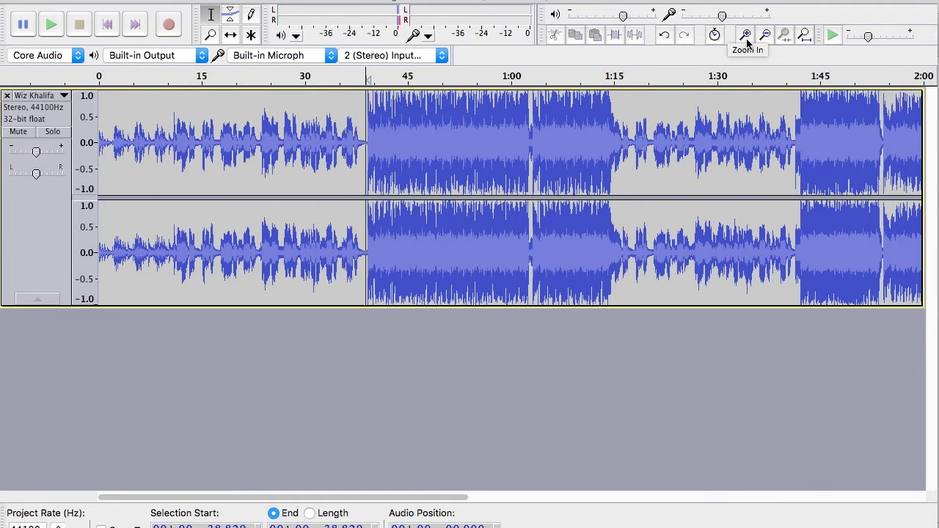
left_click(746, 36)
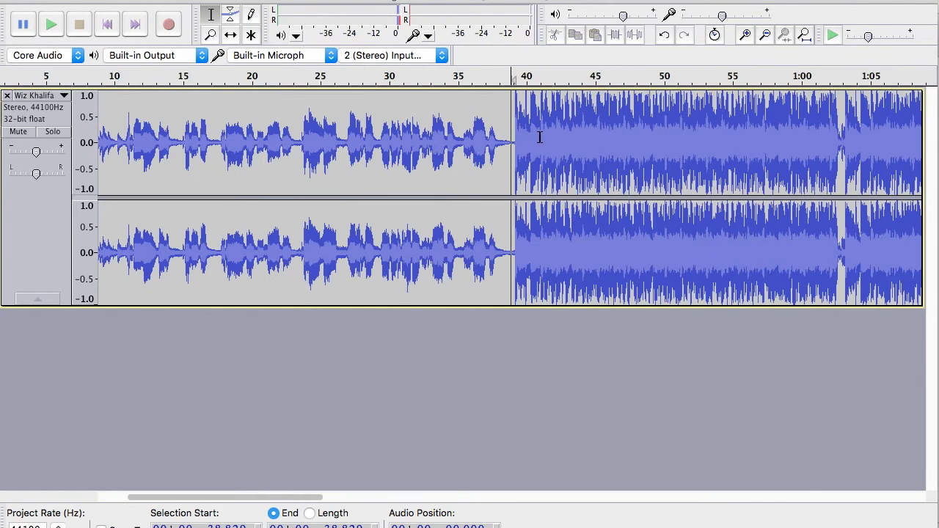
left_click(437, 132)
left_click(674, 126)
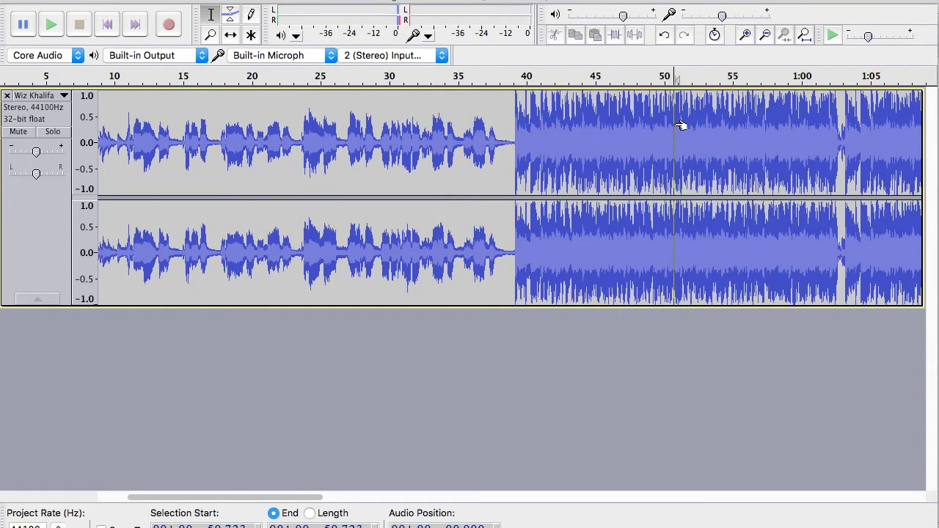
left_click(531, 120)
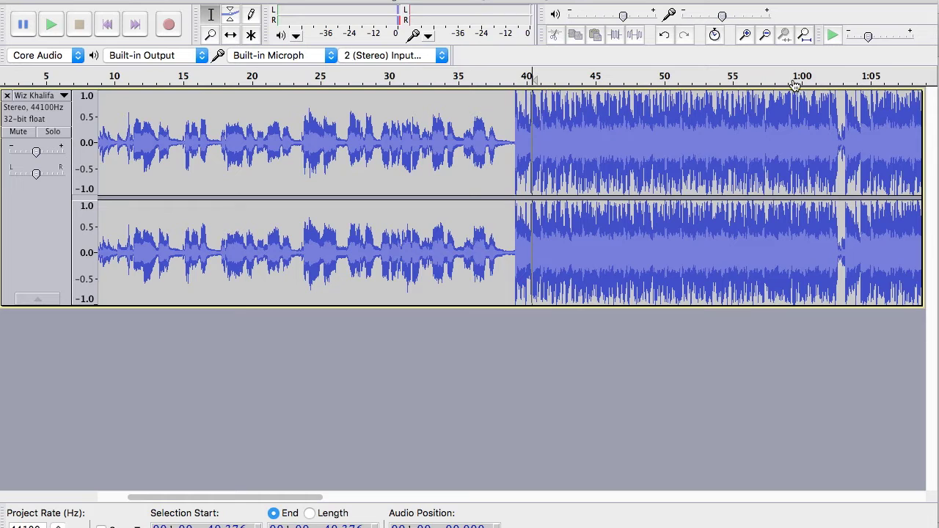
left_click(745, 35)
left_click(746, 34)
left_click(380, 176)
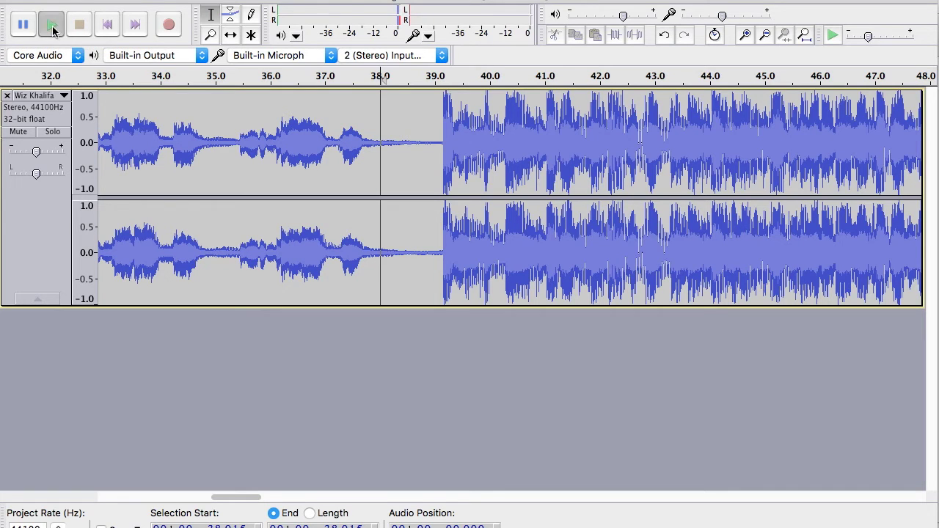
Step: Replay from 38.0 s and narrow the playback start to about 40.26 s
left_click(52, 26)
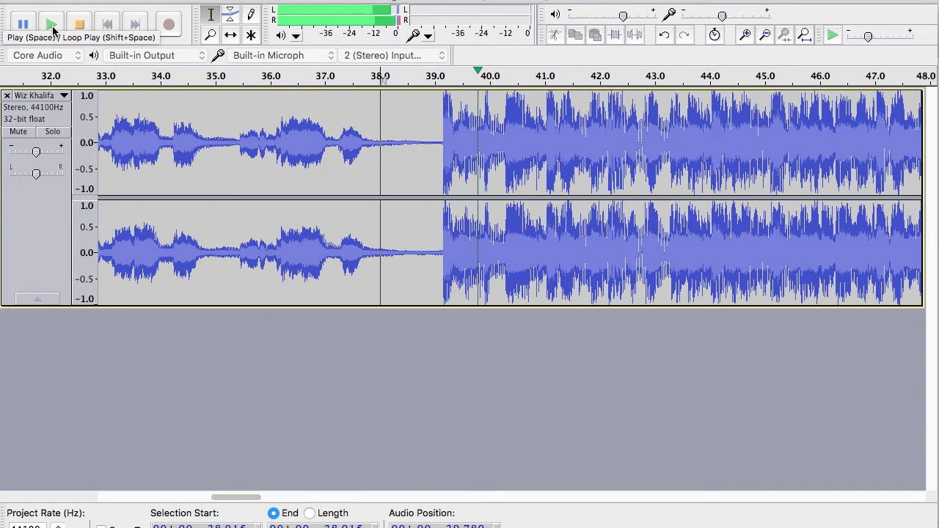
left_click(52, 25)
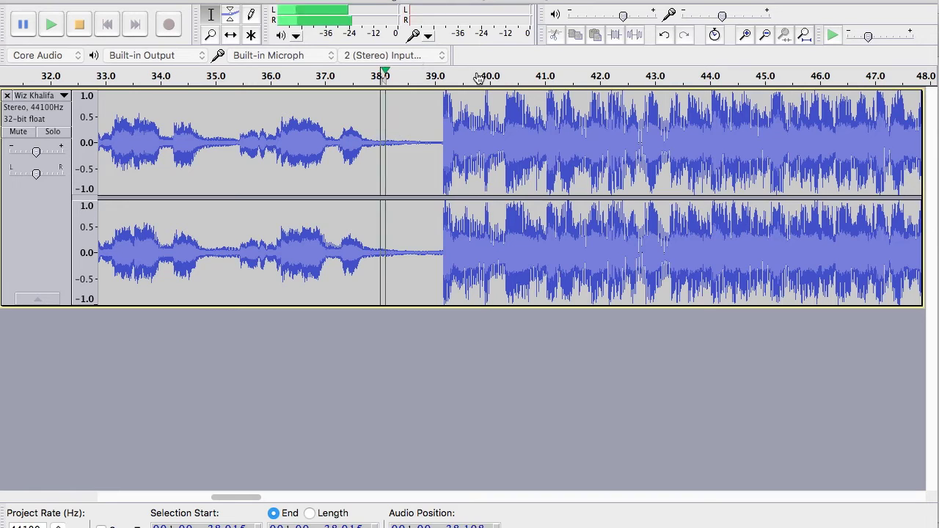
left_click(519, 125)
key("space")
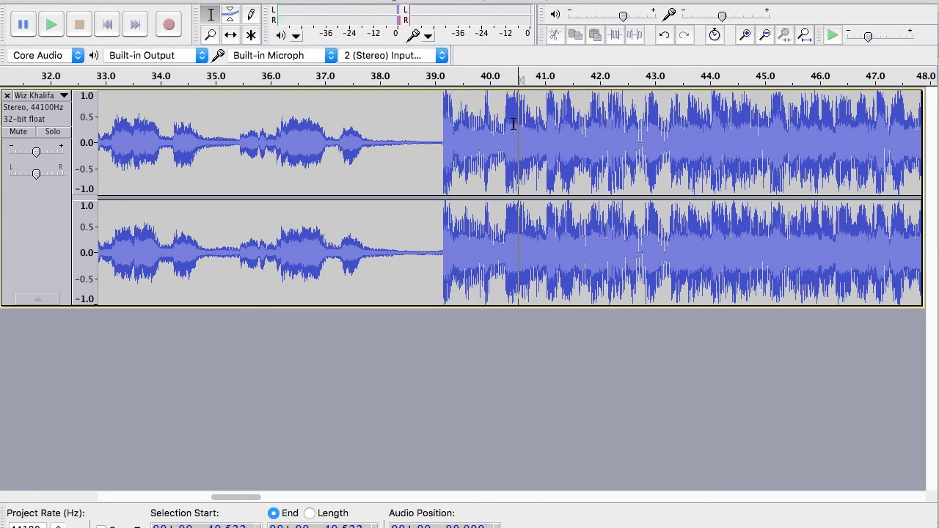
key("space")
key("space")
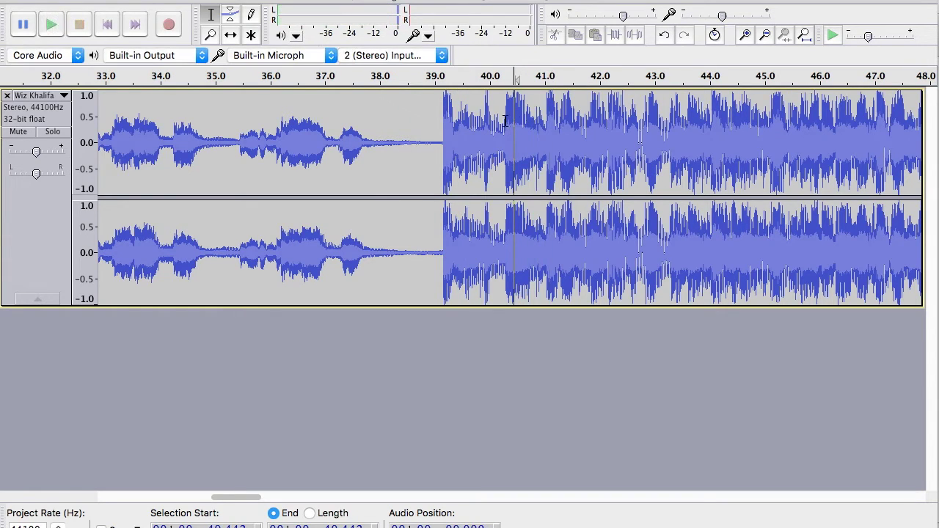
left_click(507, 125)
left_click(504, 125)
key("space")
key("space")
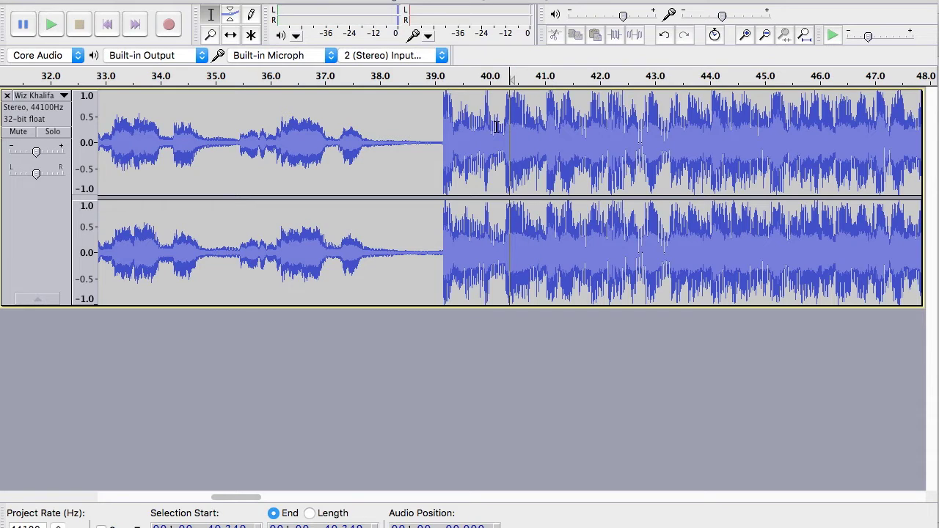
key("space")
key("space")
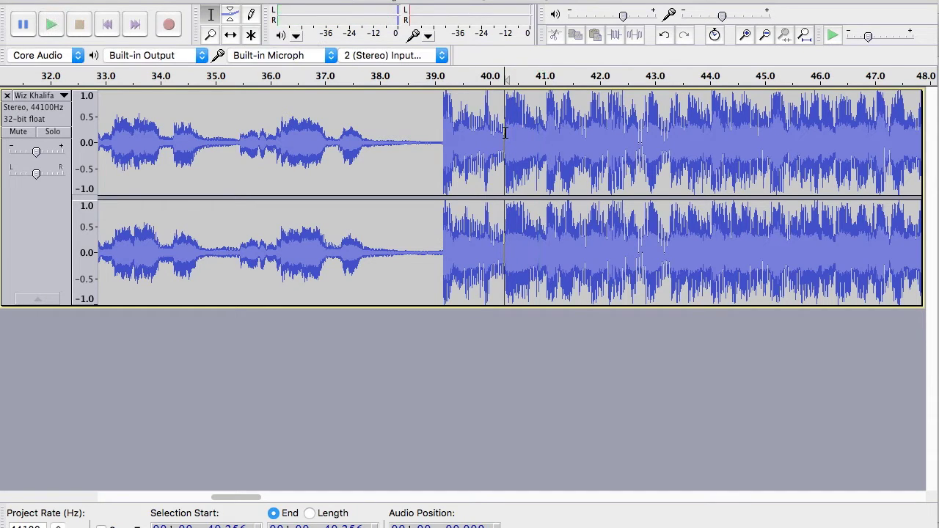
Step: Select and play the stretch around 40–41 s to locate the swear word
left_click_drag(543, 129, 505, 138)
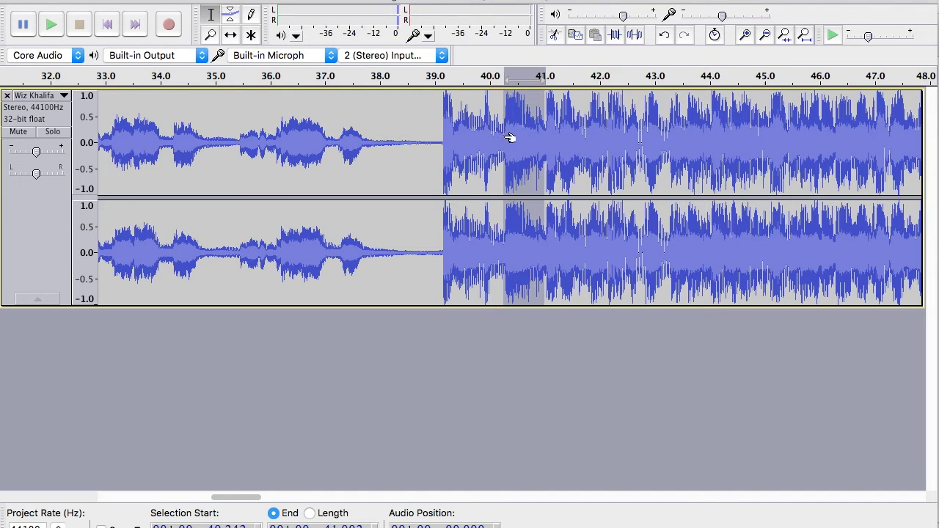
key("space")
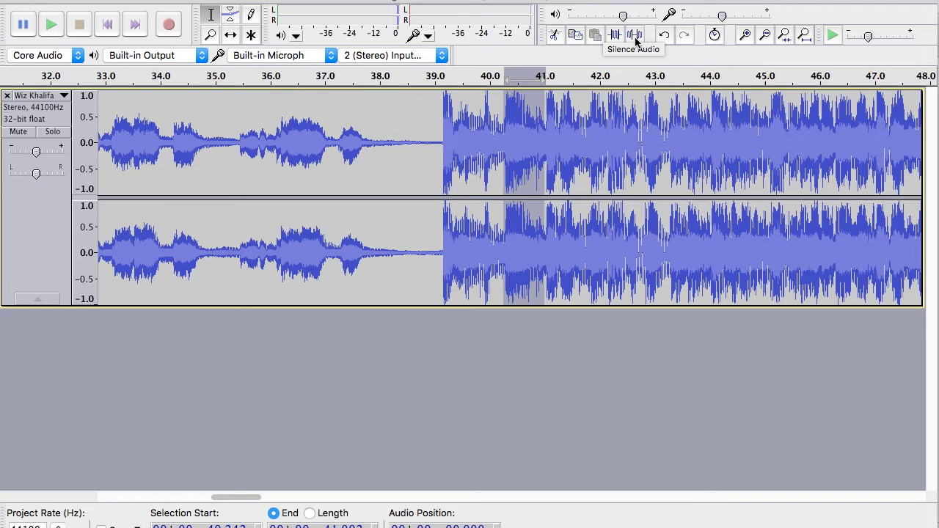
left_click(624, 242)
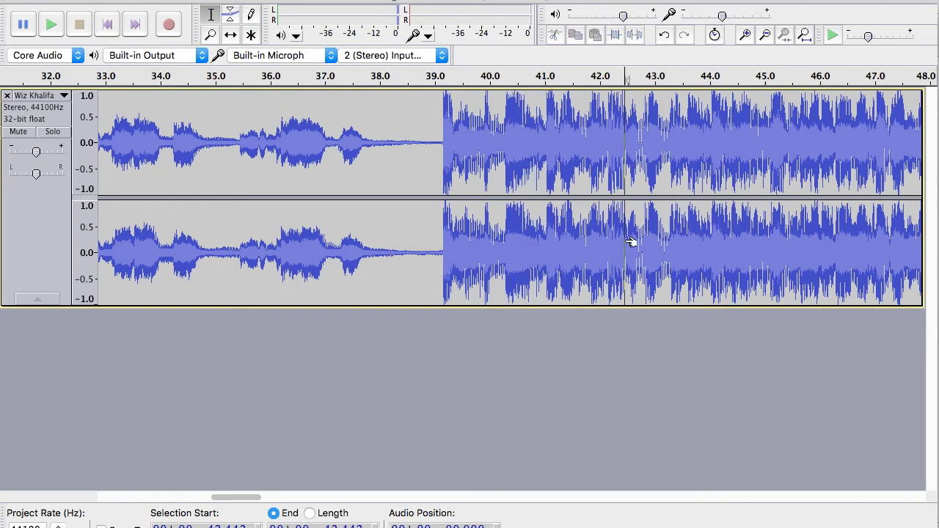
Step: Silence just the swear word at about 40.3–40.8 s
left_click_drag(505, 139, 536, 140)
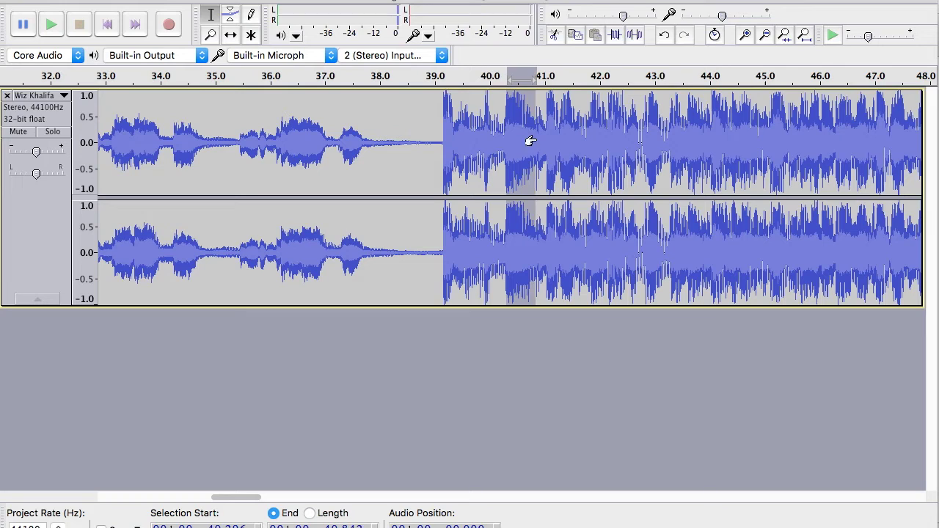
left_click(636, 36)
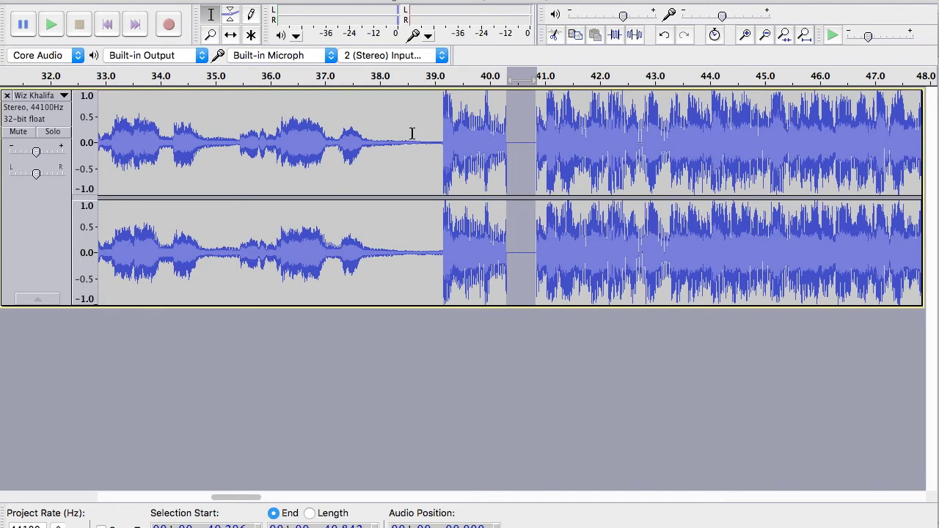
left_click(392, 125)
Step: Listen from about 38.2 s, then undo the silencing to restore the 40.3–40.8 s audio
key("space")
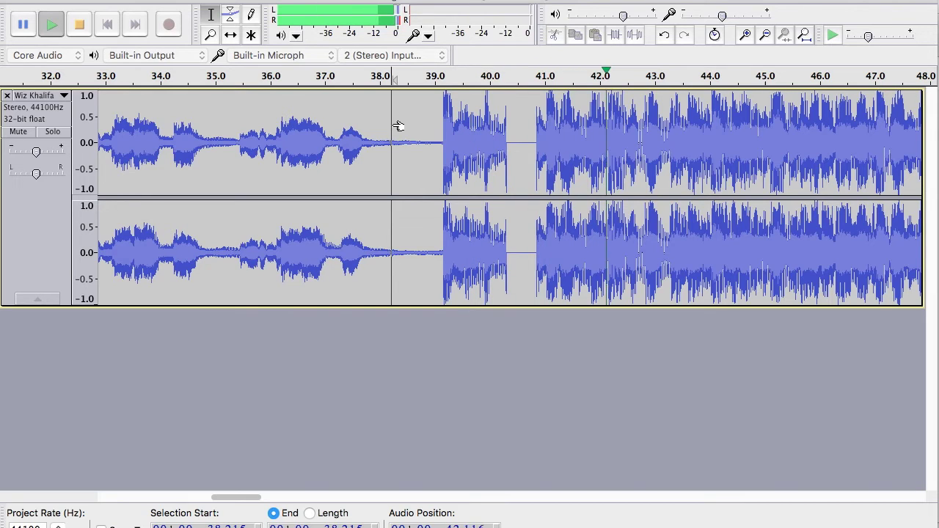
key("space")
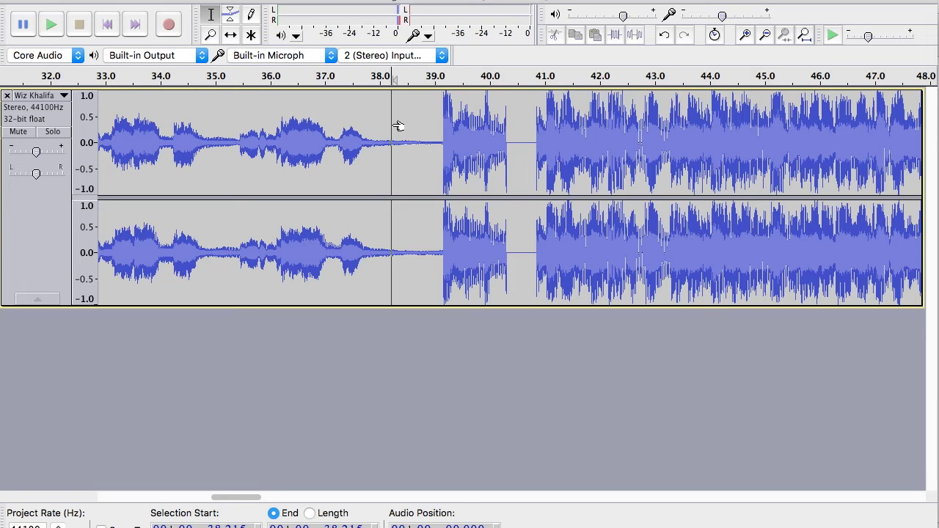
key("super+z")
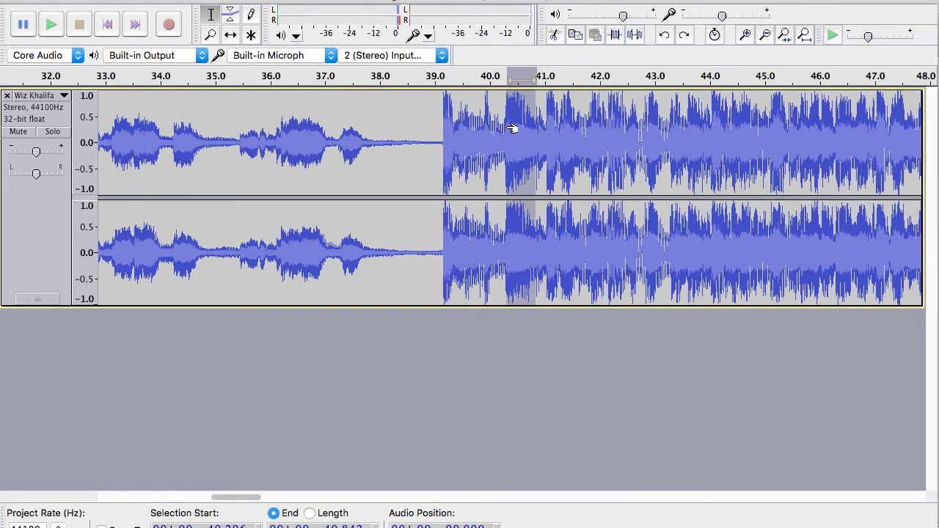
left_click(497, 129)
Step: Apply Effect > Reverse to the 40.3–40.9 s stretch containing the swear word
left_click_drag(506, 129, 539, 129)
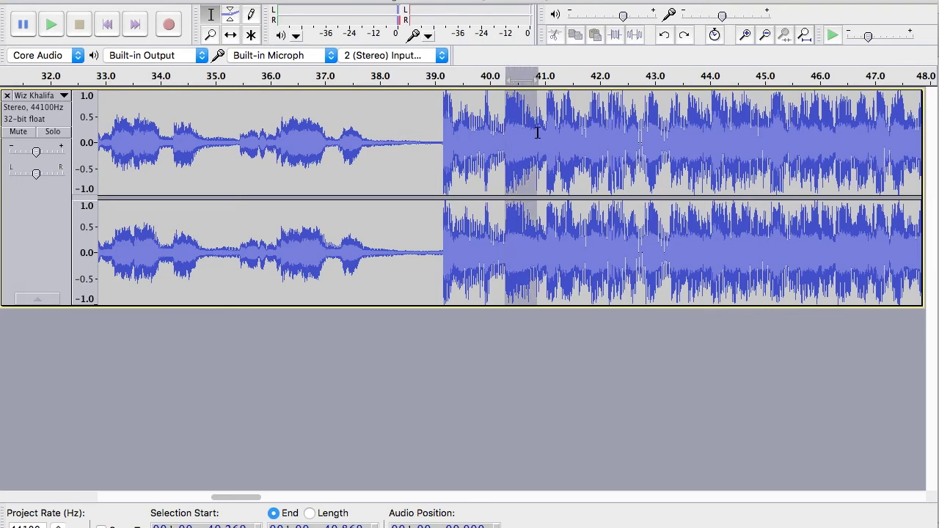
left_click(396, 0)
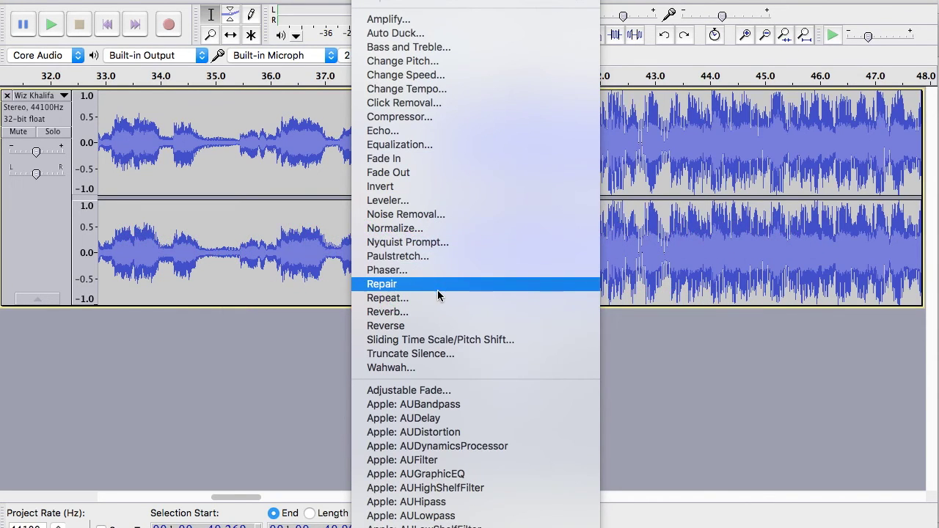
left_click(437, 327)
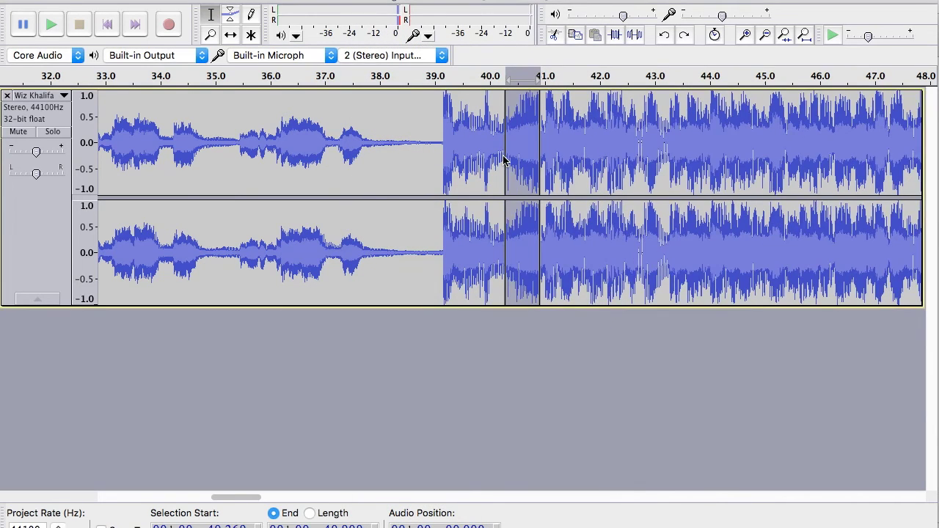
Step: Play back from about 37.8 s and again from 37.2 s to hear the reversed word
left_click(375, 121)
key("space")
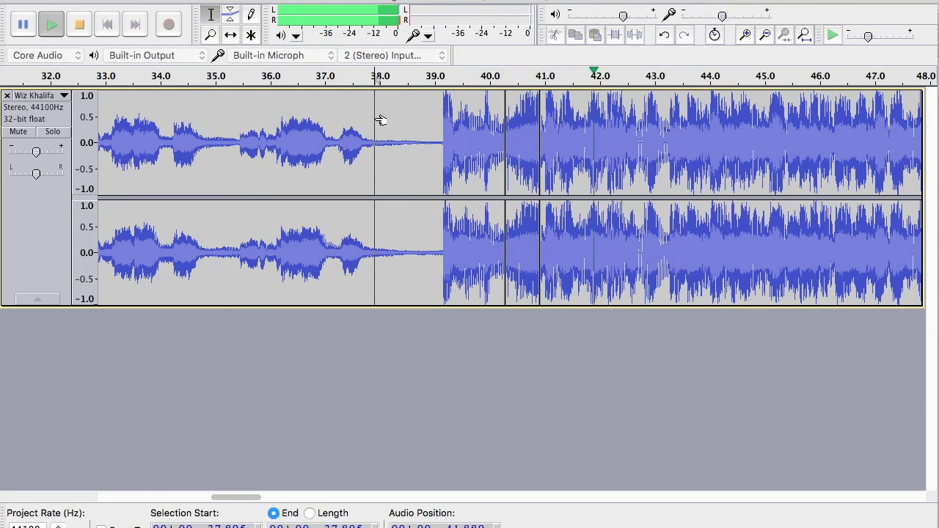
key("space")
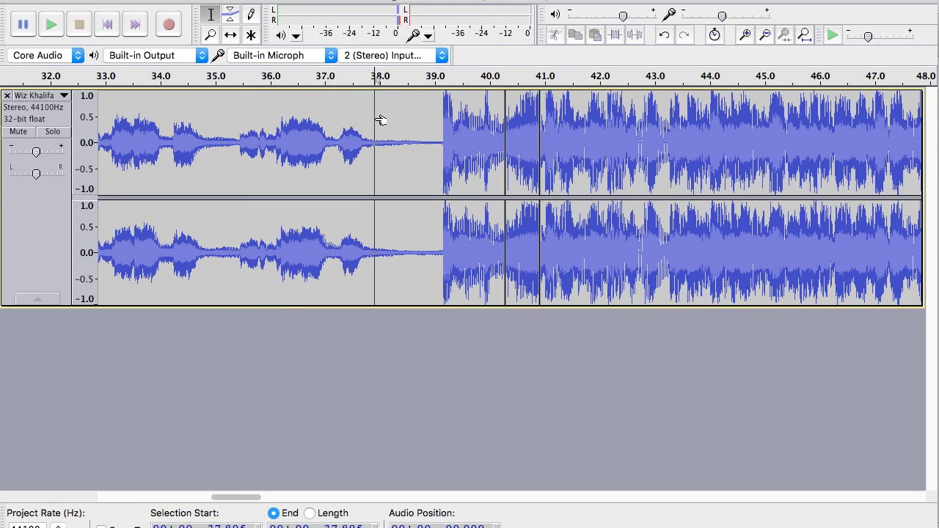
left_click(336, 122)
key("space")
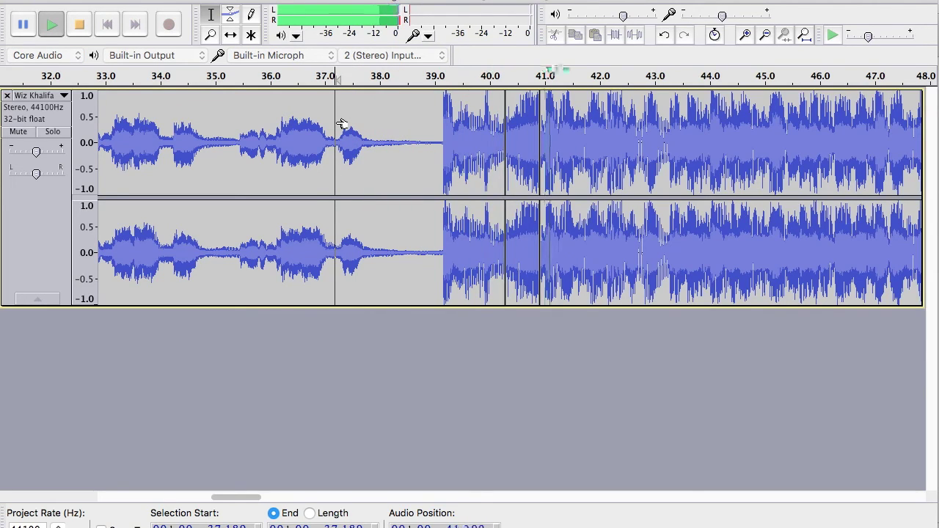
key("space")
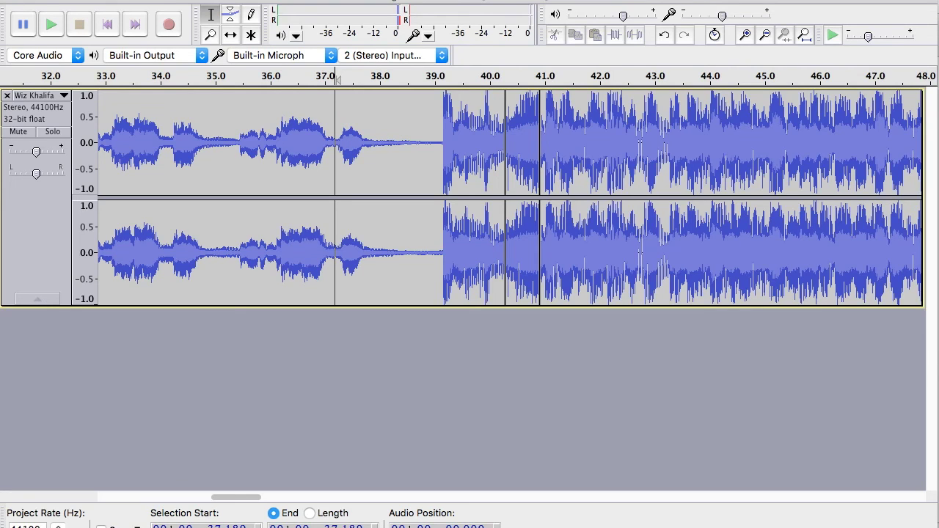
Step: Export the song as WAV 16-bit PCM to the Desktop, naming it 'When I See You AGain'
left_click(100, 0)
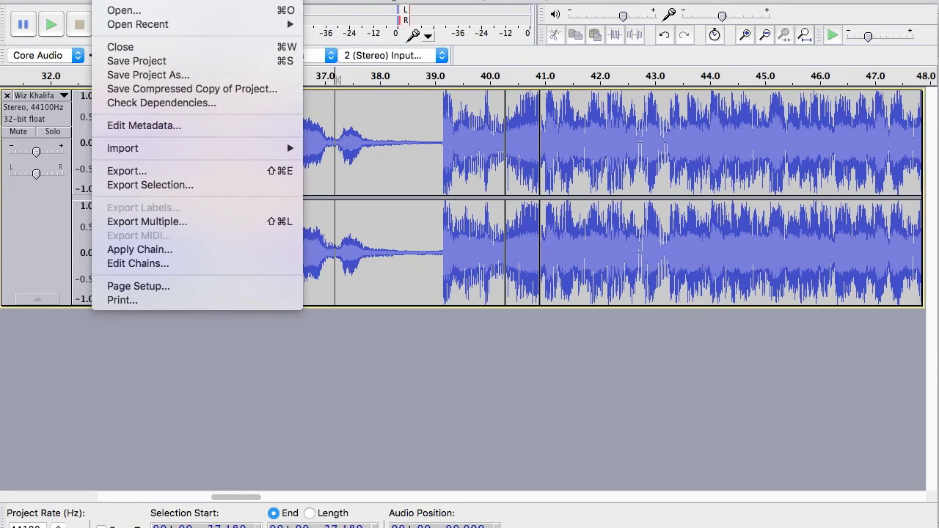
left_click(152, 175)
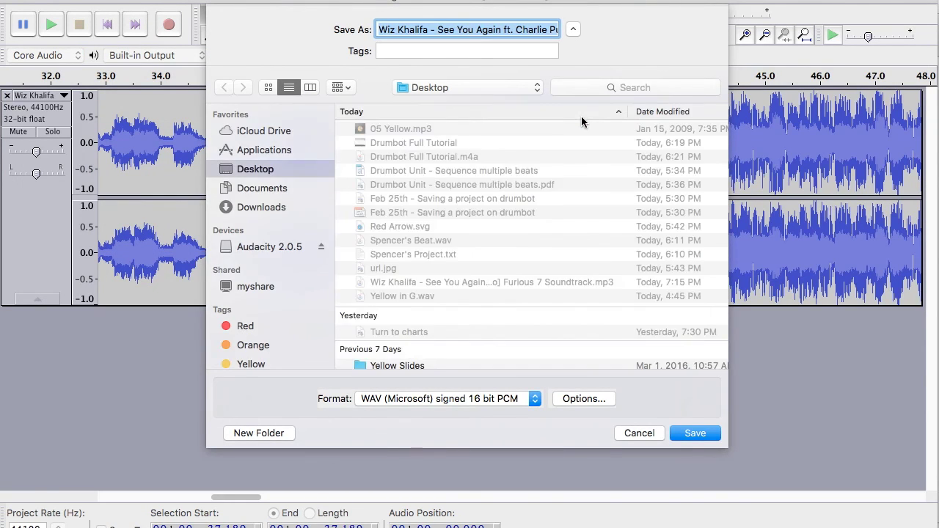
type("When I")
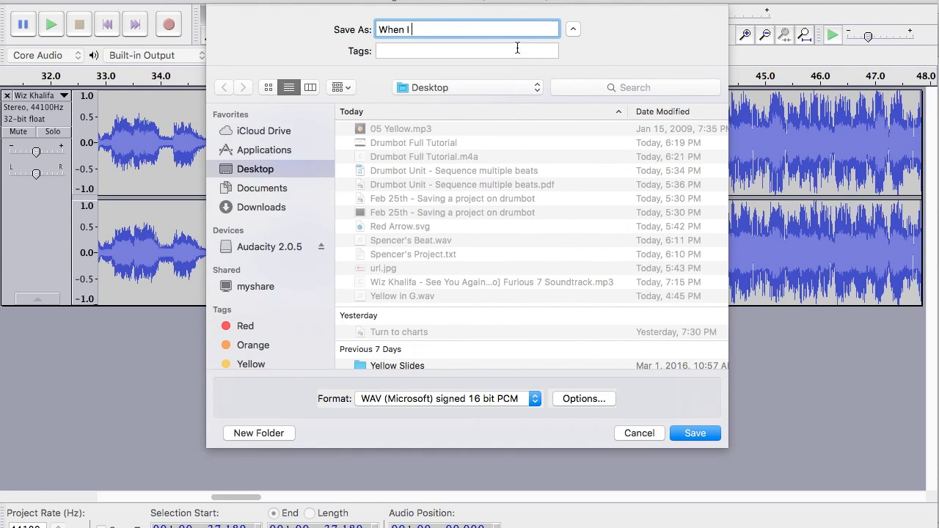